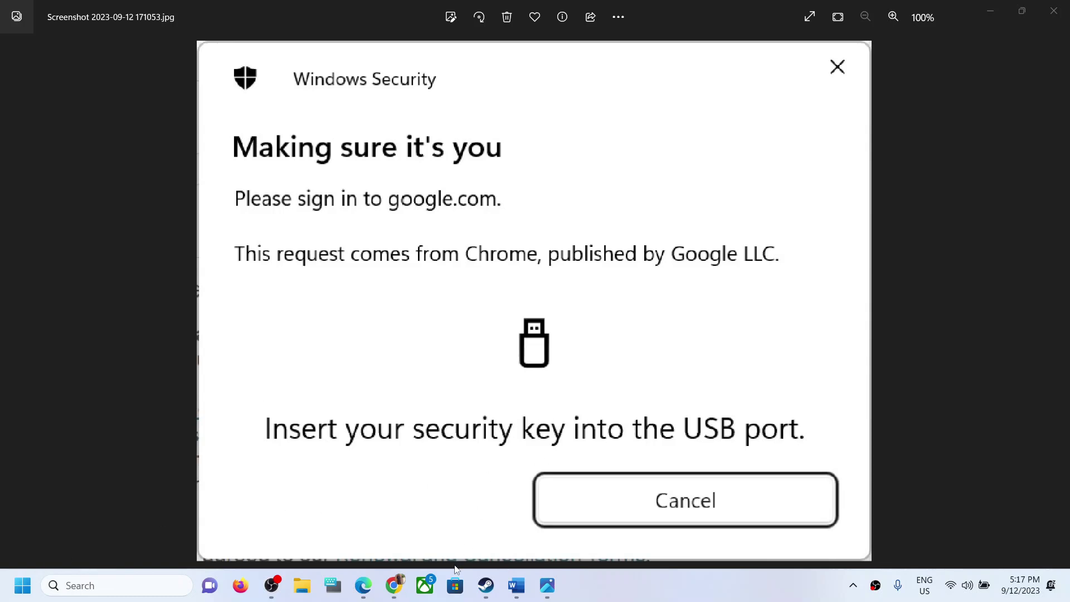
- With the security-key error screenshot showing, bring up Chrome's taskbar jump list
mouse_move(404, 588)
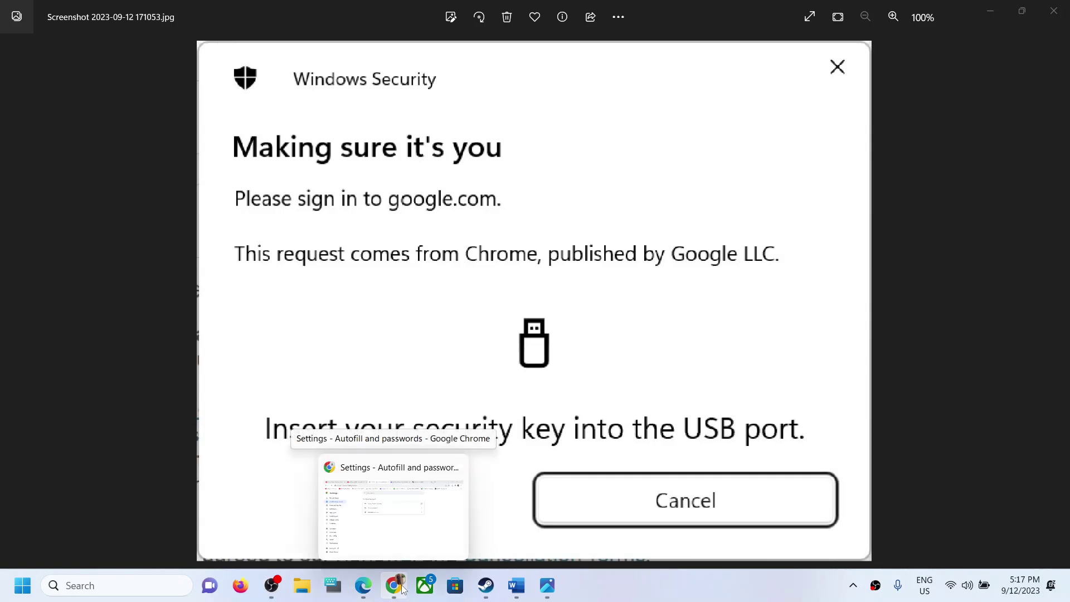
right_click(403, 587)
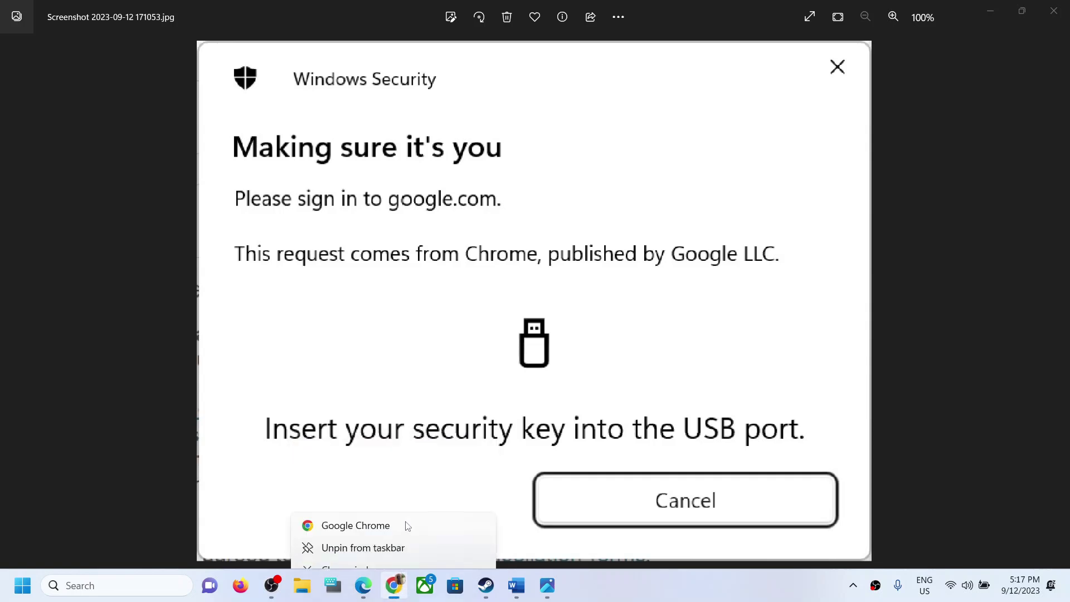
- Open a maximized new Chrome window and go to Google Password Manager's Settings page via Autofill and passwords
click(356, 504)
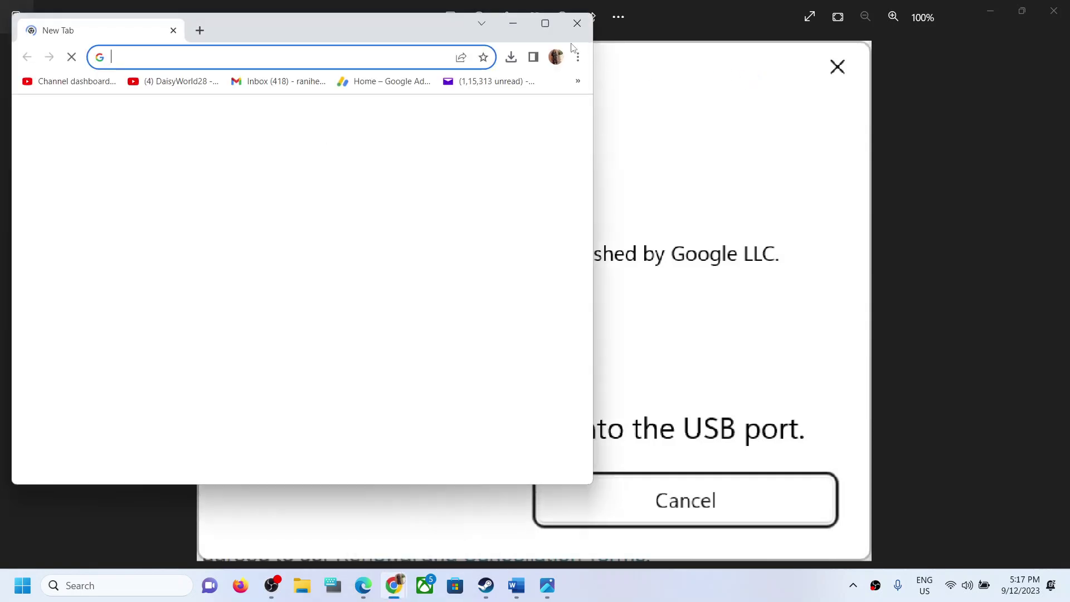
click(543, 25)
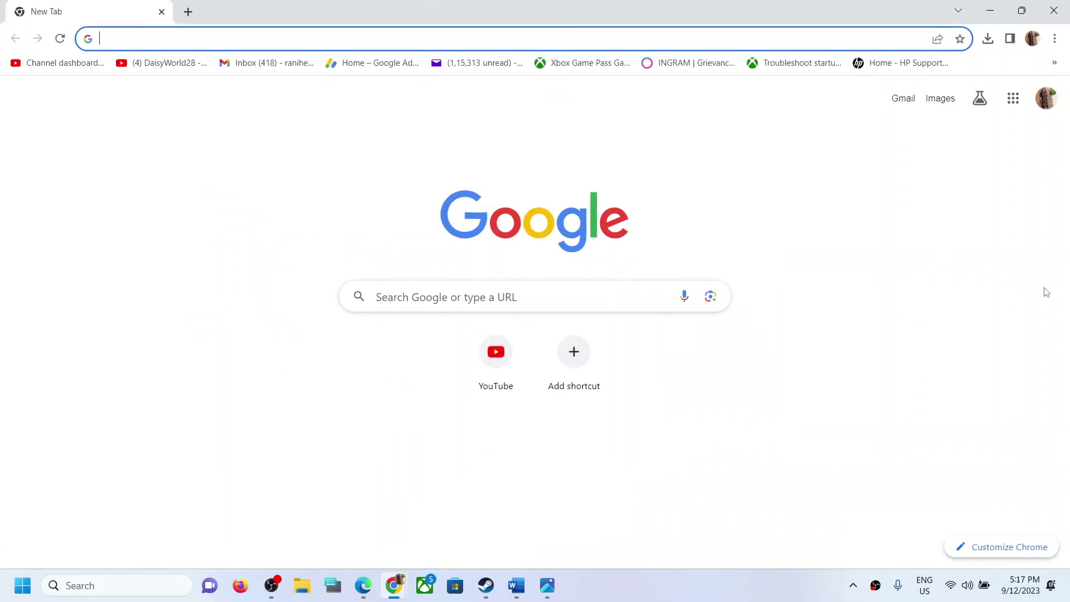
click(1056, 39)
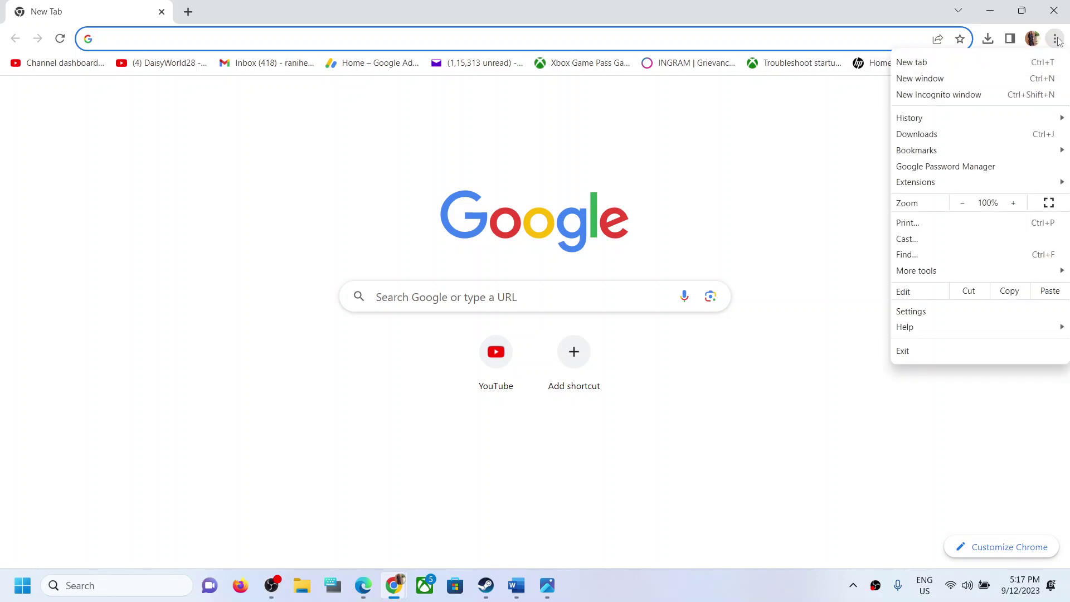
click(904, 311)
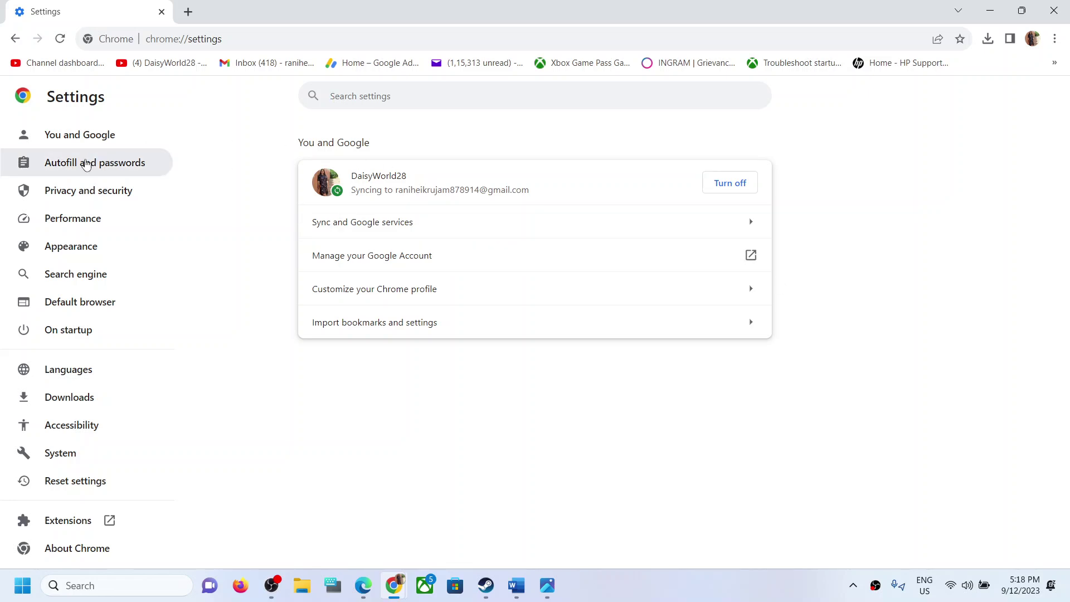
click(117, 172)
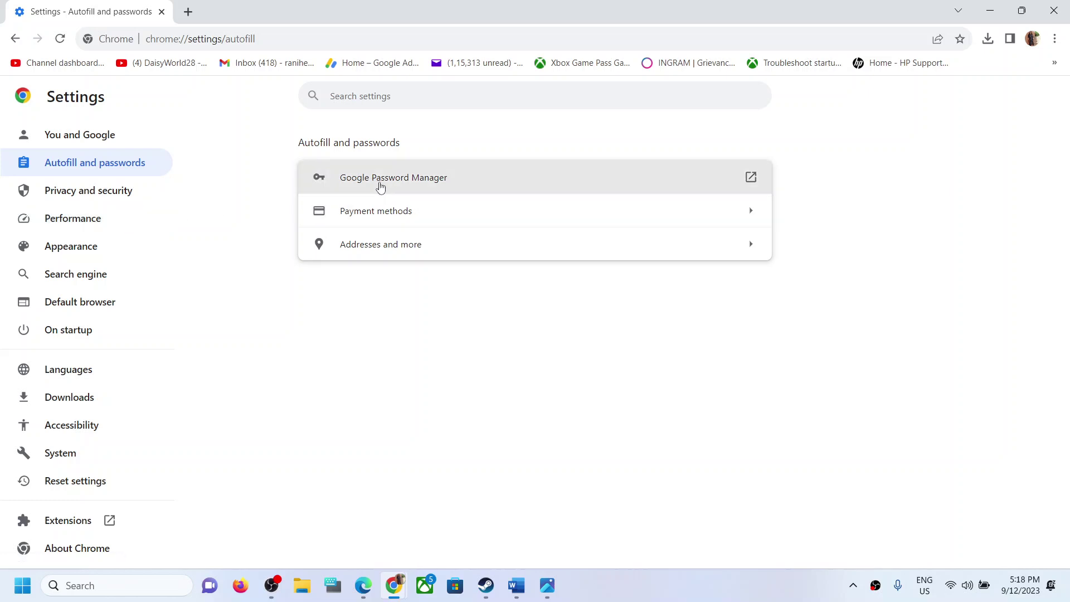
click(430, 183)
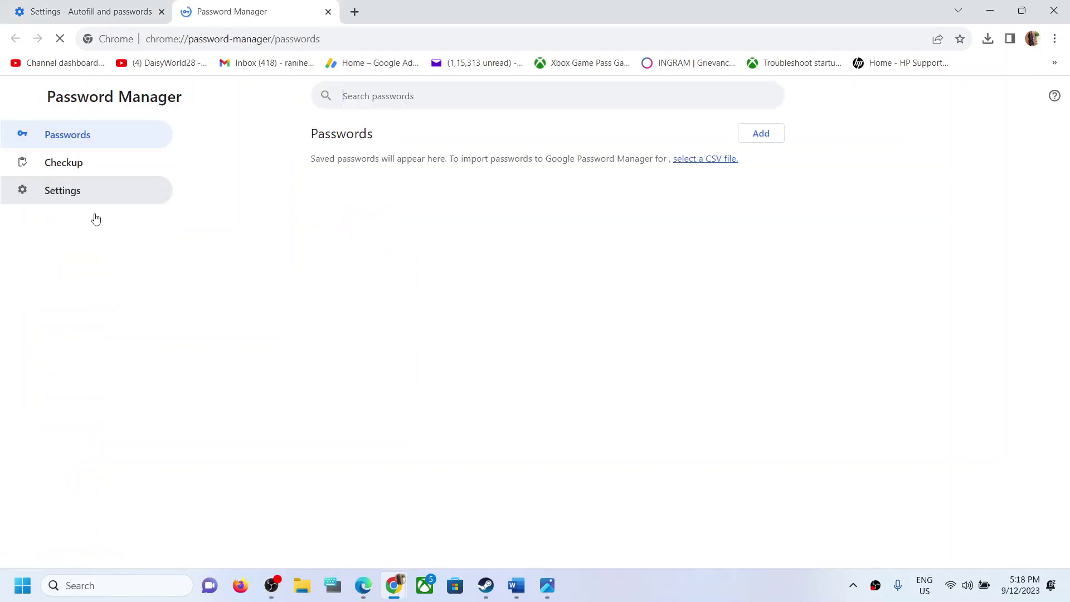
click(75, 193)
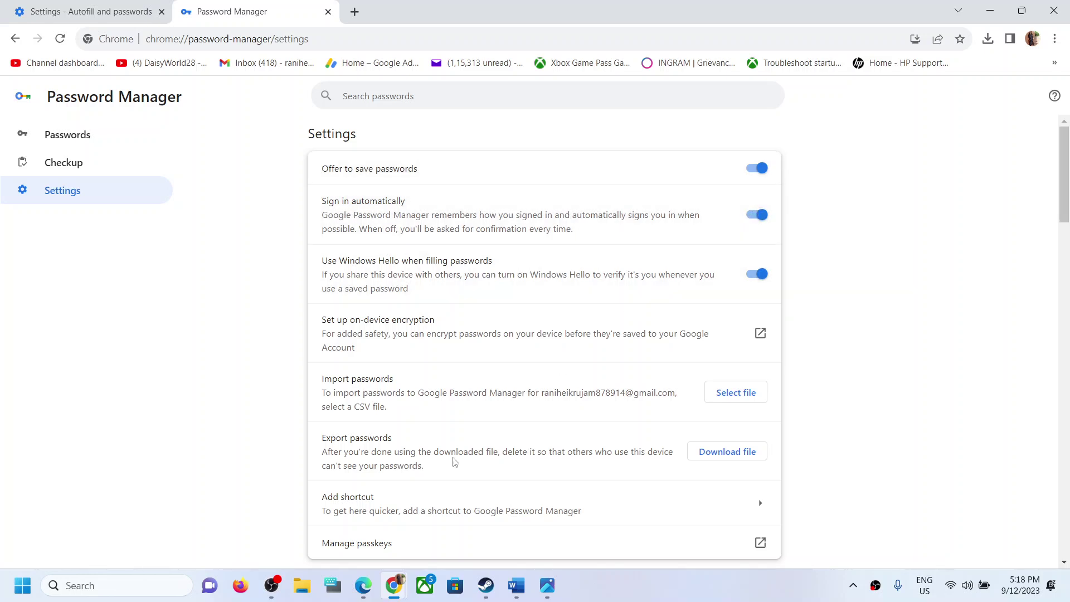
click(362, 594)
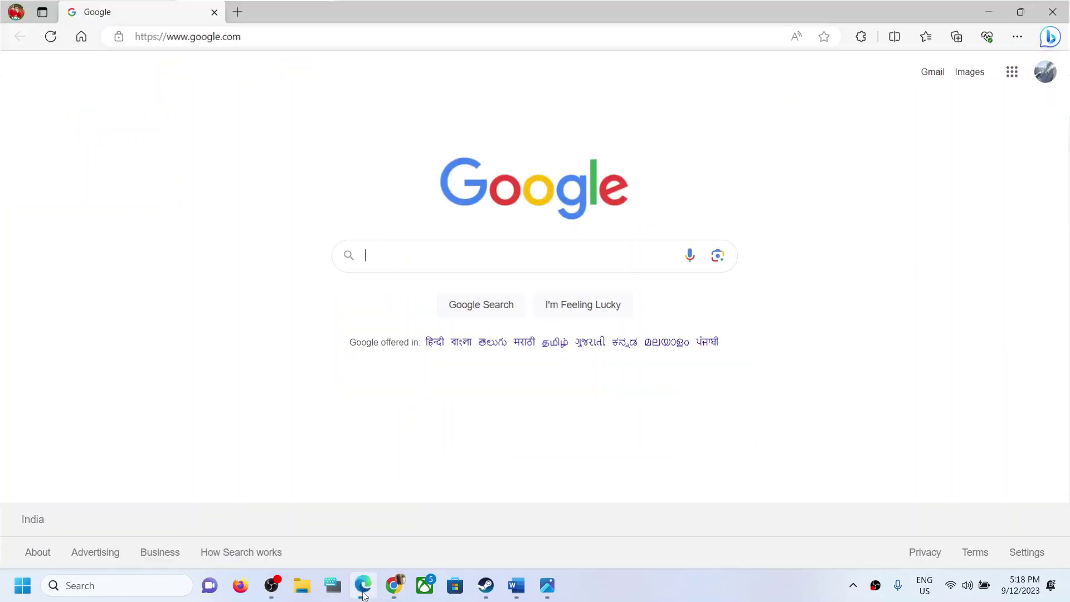
- In Edge, open the Passwords settings and expand More settings under Autofill passwords
click(1017, 37)
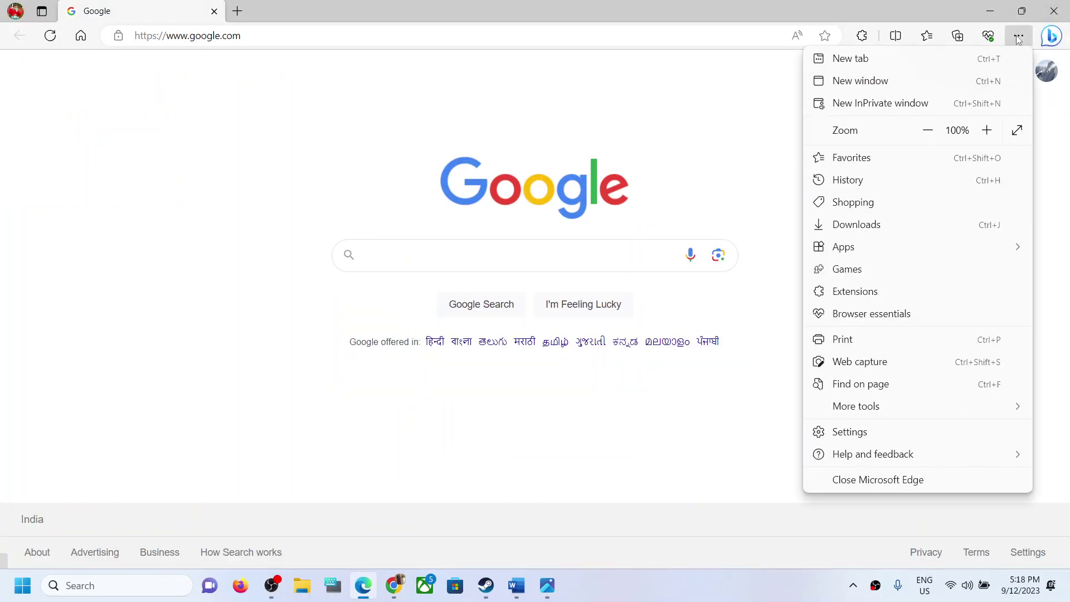
click(850, 432)
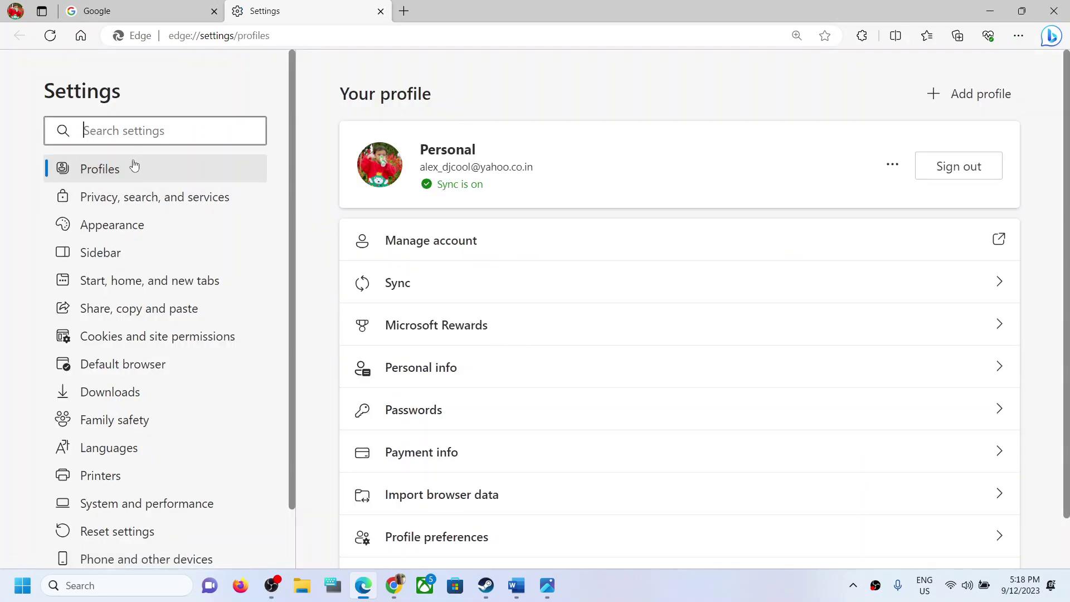
click(485, 420)
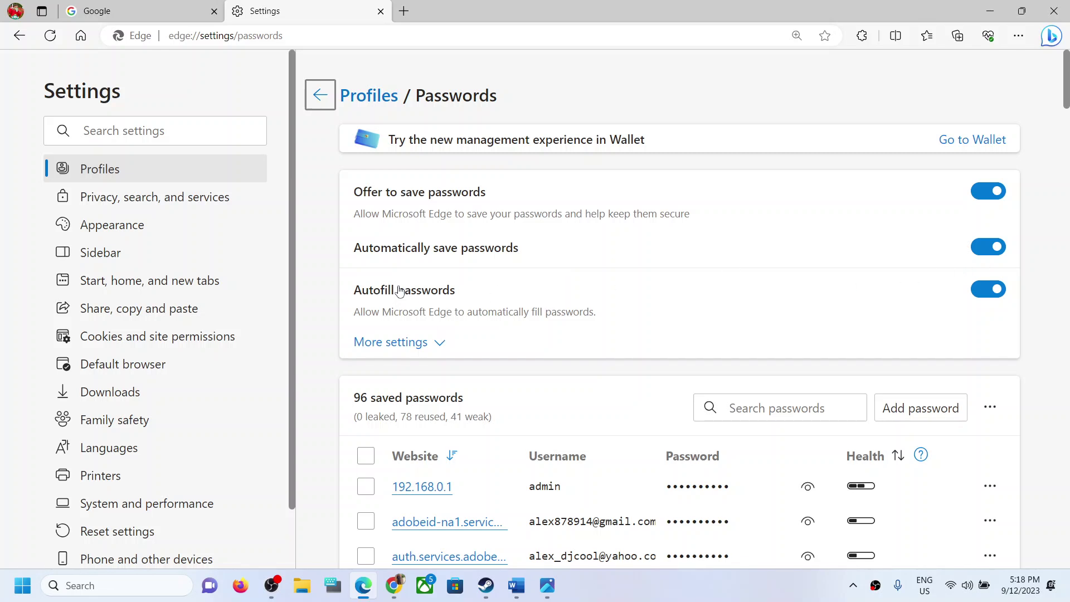
click(440, 344)
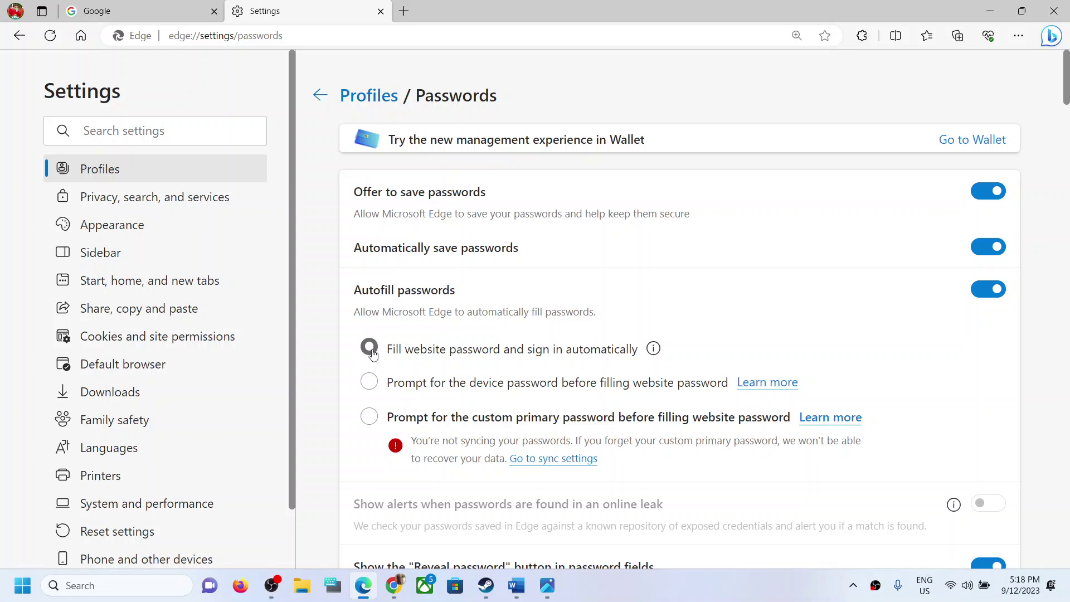
mouse_move(520, 594)
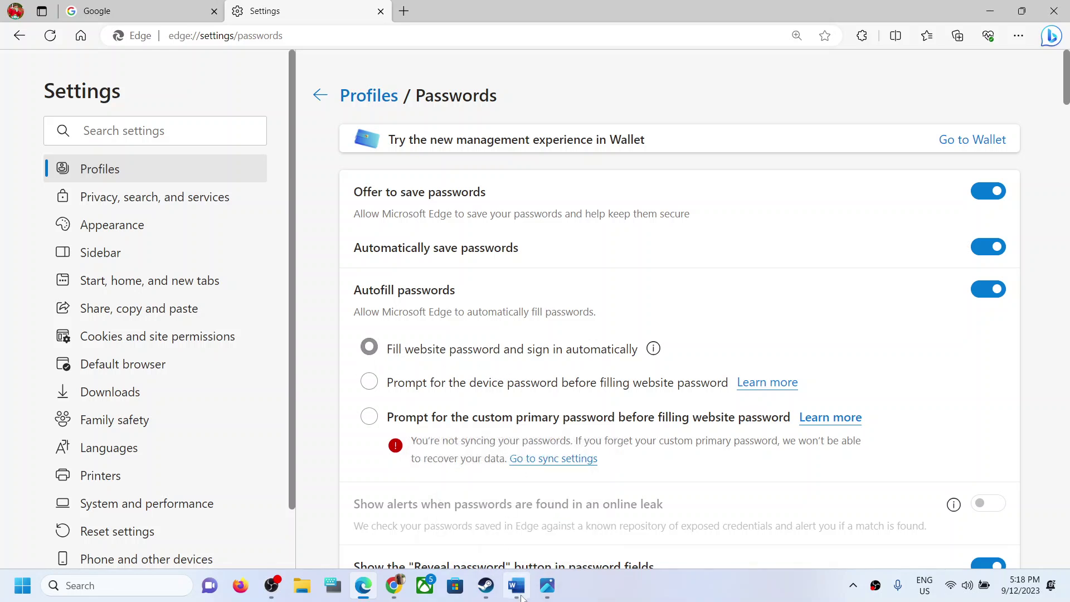
click(520, 595)
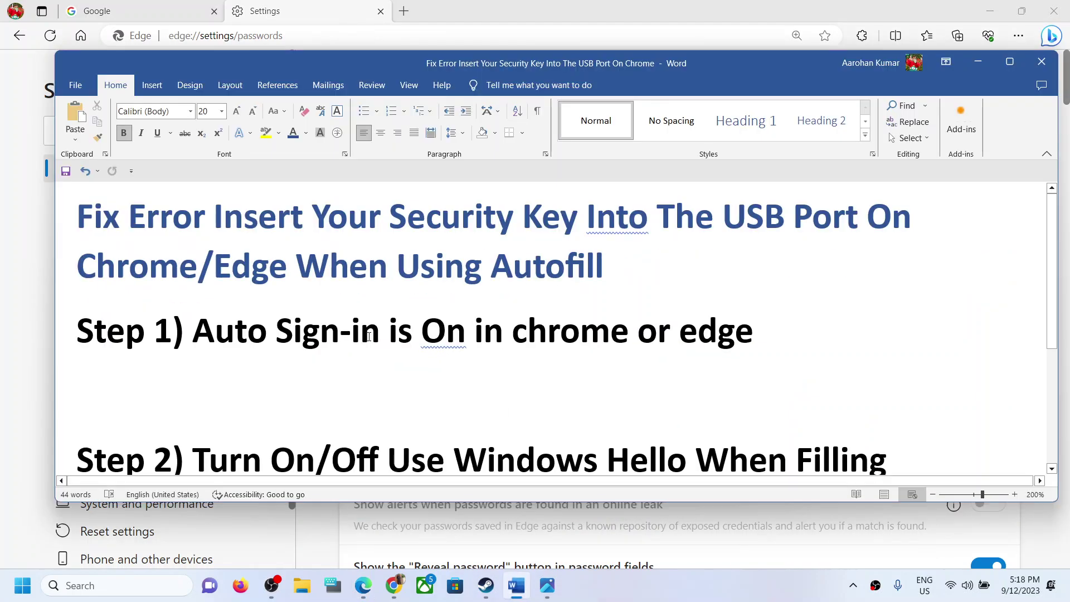
- Scroll the Word tutorial to Step 2's Windows Hello instruction, highlight it, then minimize Word
scroll(370, 336, down, 2)
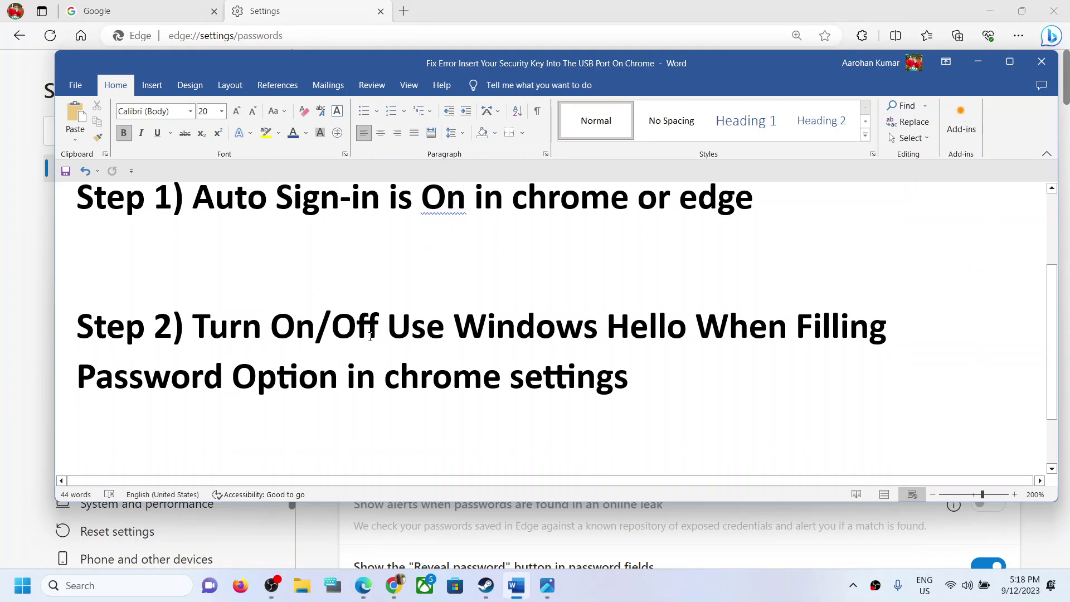
drag(199, 319, 629, 383)
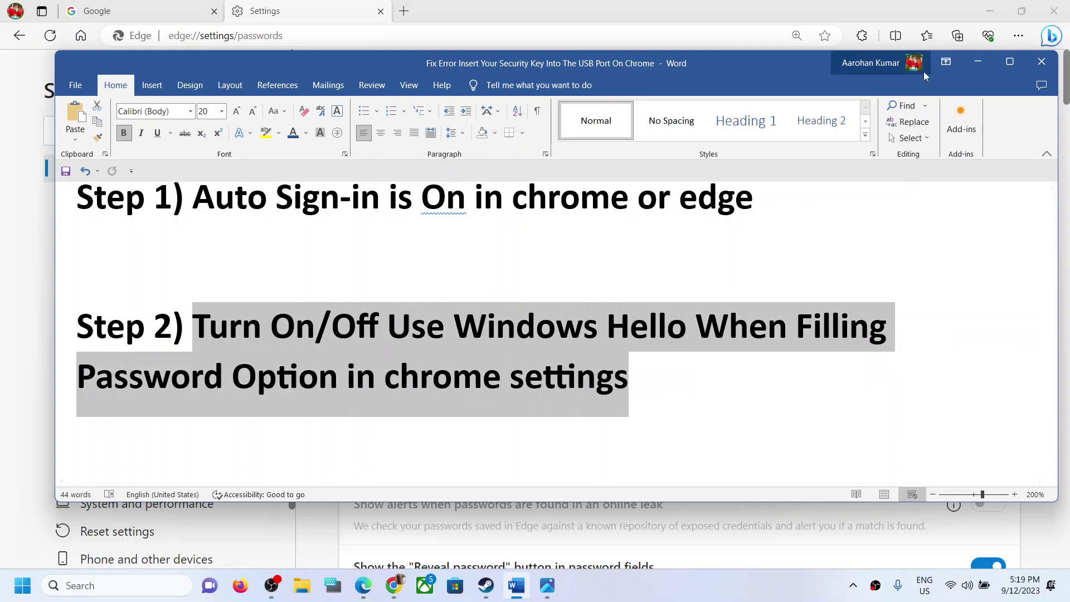
click(978, 61)
- Switch back to the Chrome window showing Password Manager settings
mouse_move(393, 588)
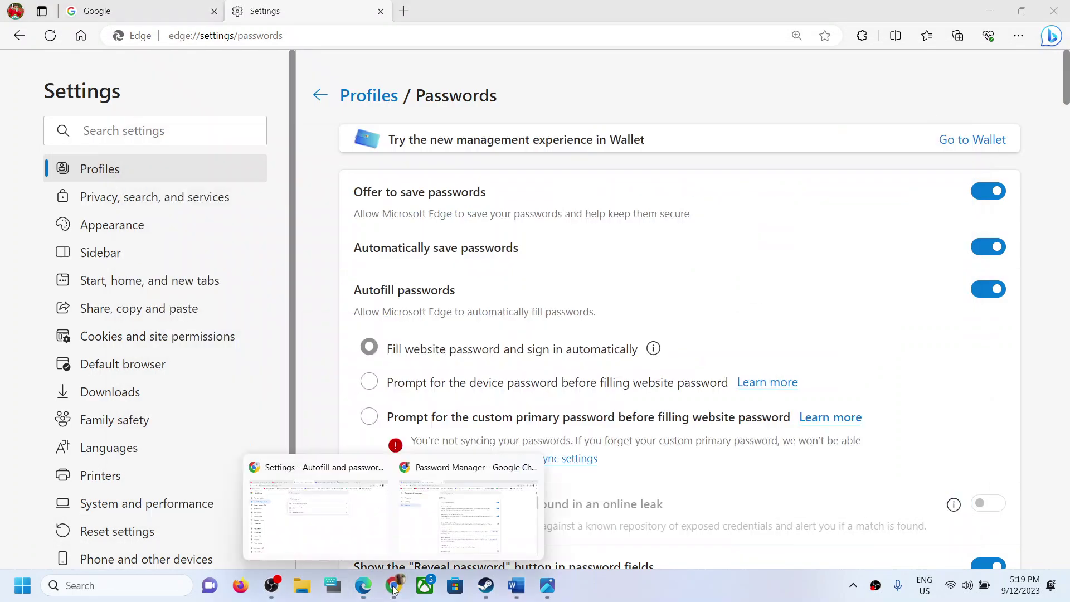
click(424, 504)
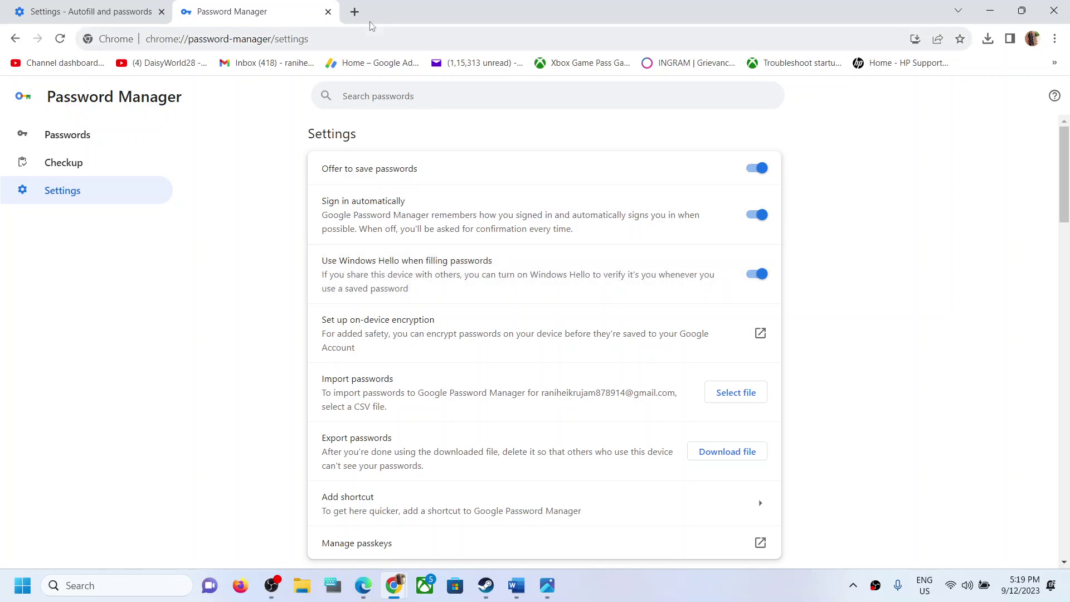
- Open the Steam site in a new tab, log out of the account, and go to the sign-in page
click(354, 12)
text(st)
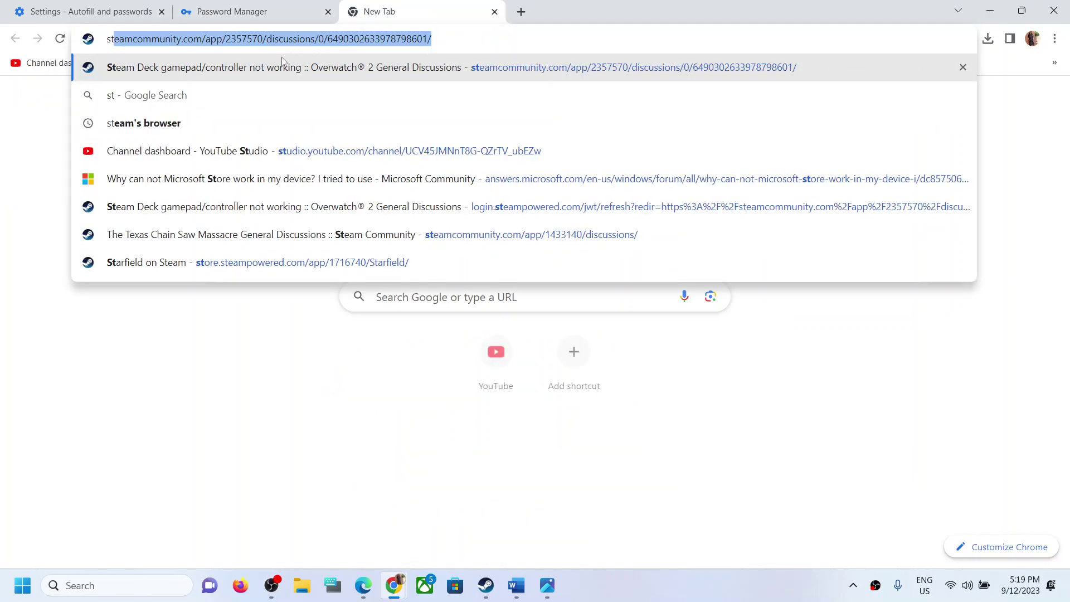
click(275, 71)
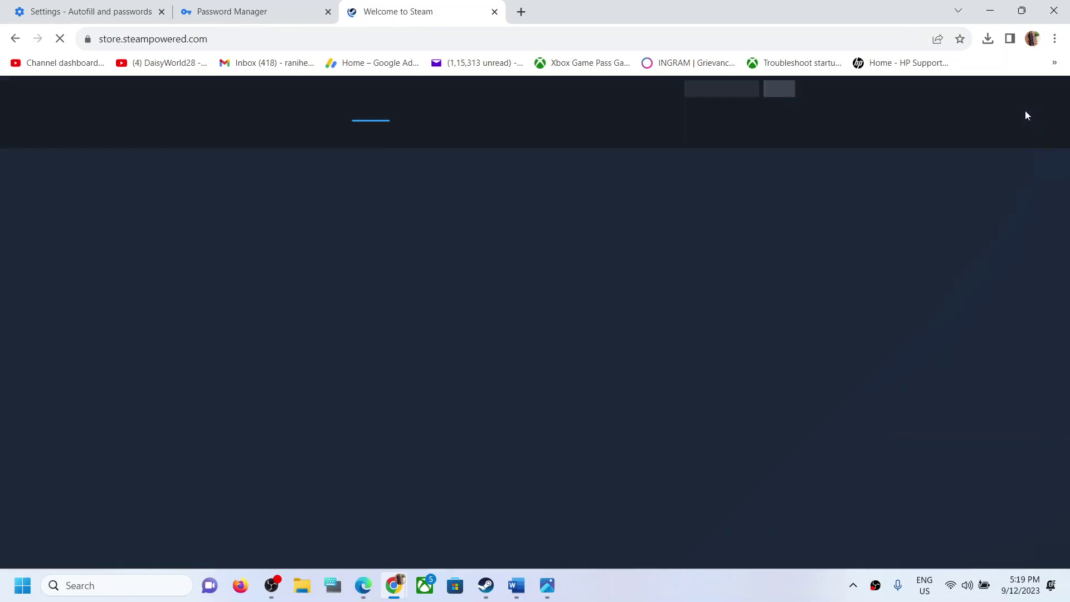
click(812, 93)
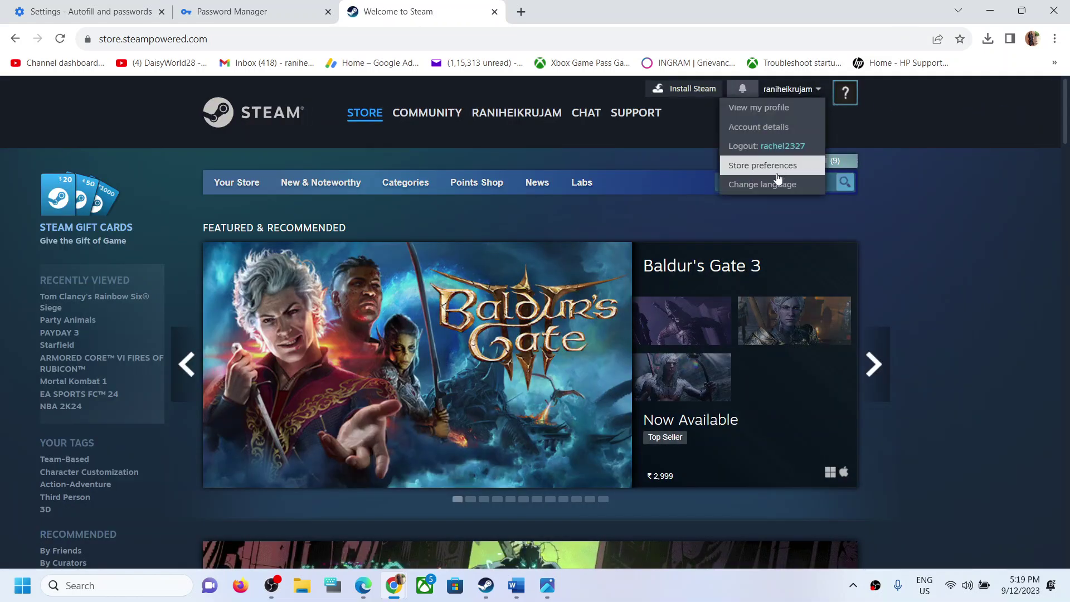
click(749, 146)
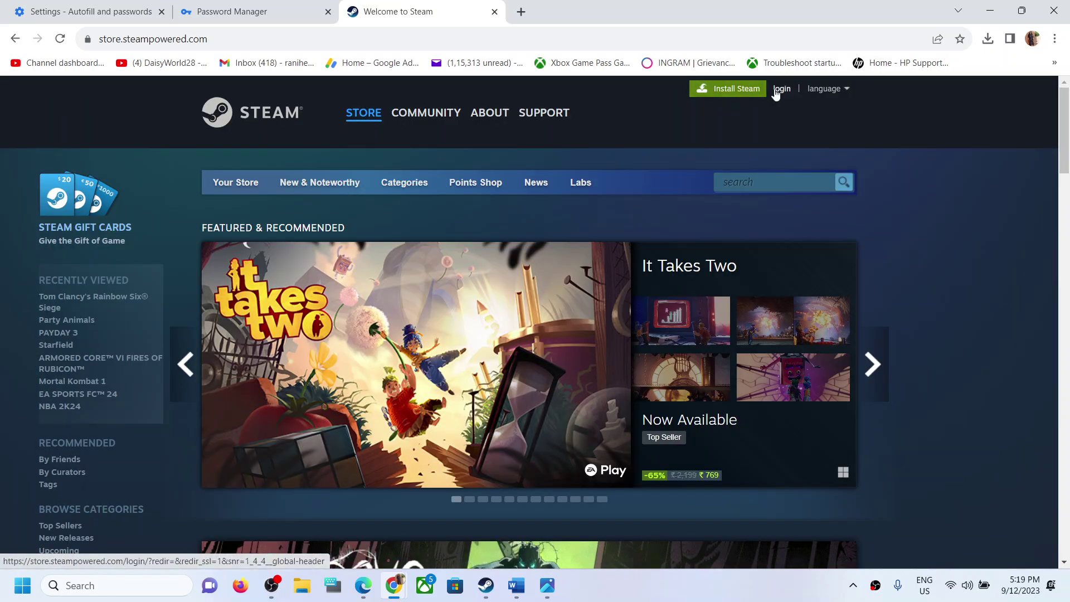
click(774, 91)
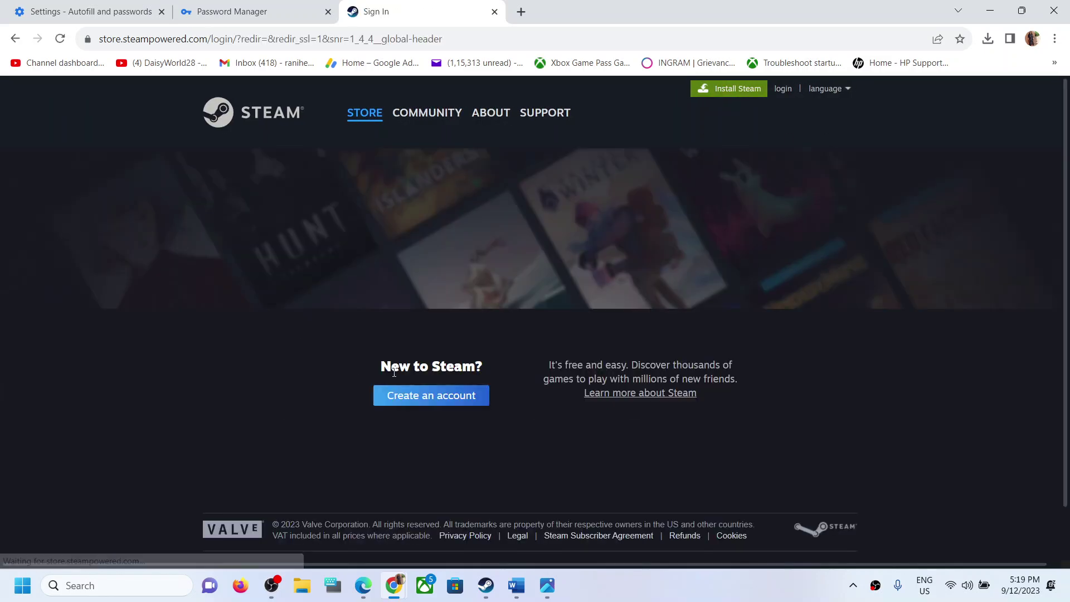
- Autofill the saved Steam login, confirm with the Windows Hello PIN, and sign in
click(372, 323)
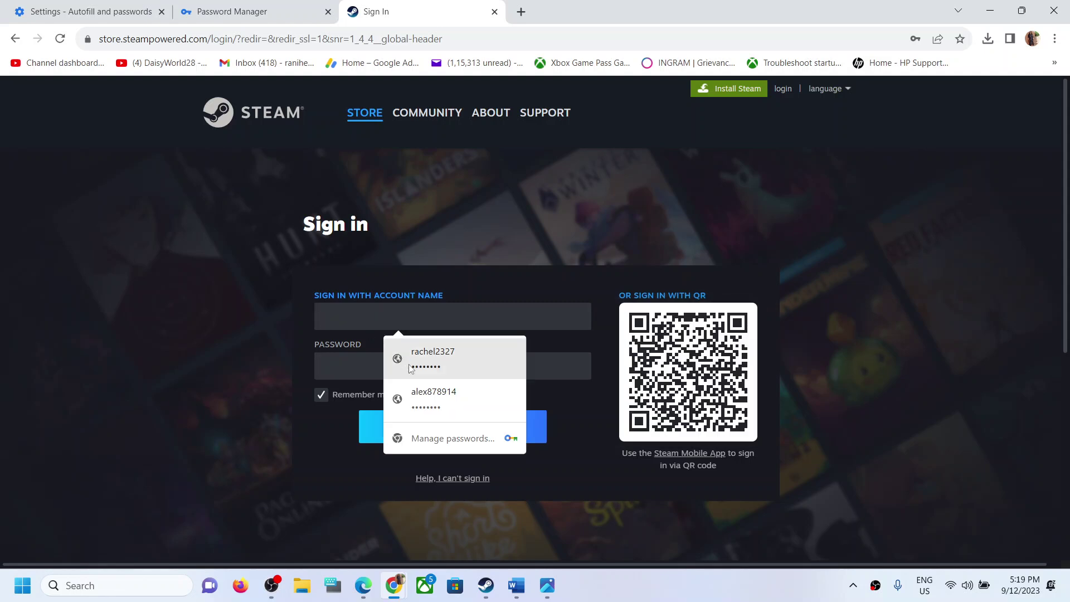
click(413, 367)
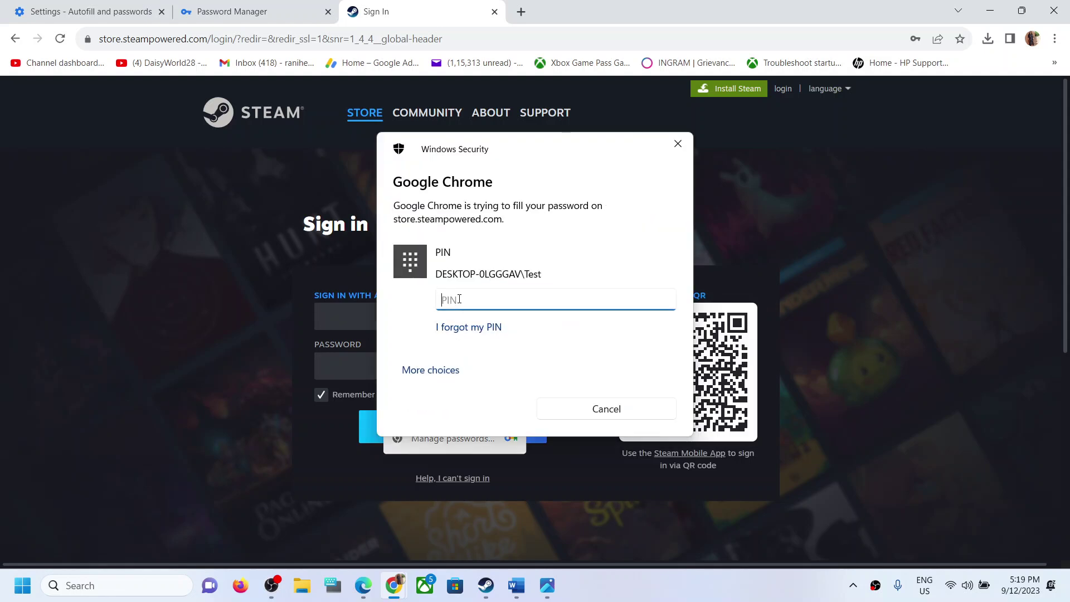
text(1111)
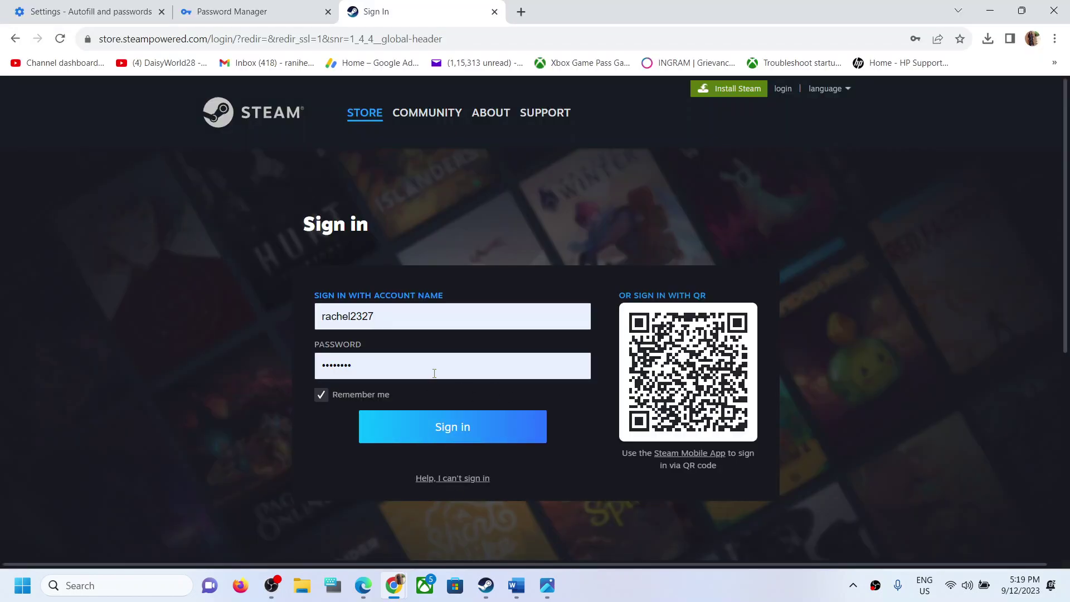
click(456, 436)
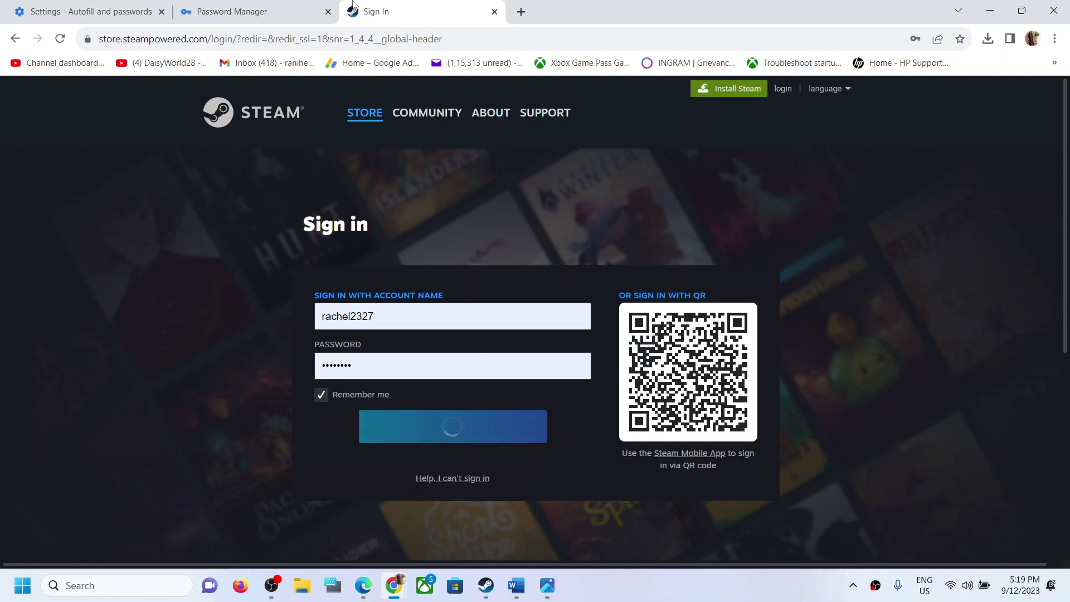
click(256, 14)
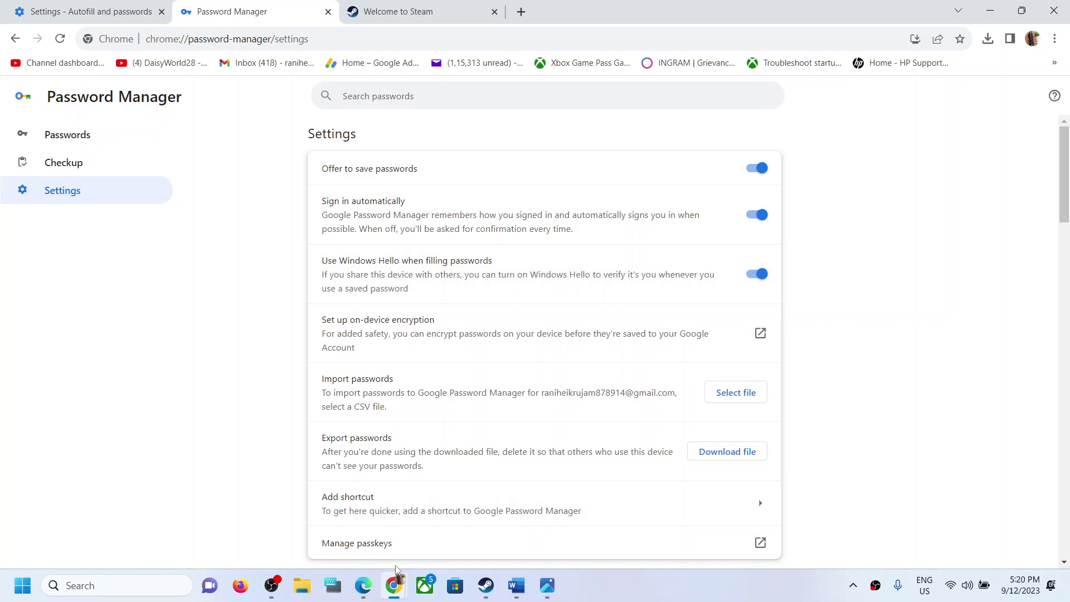
click(365, 586)
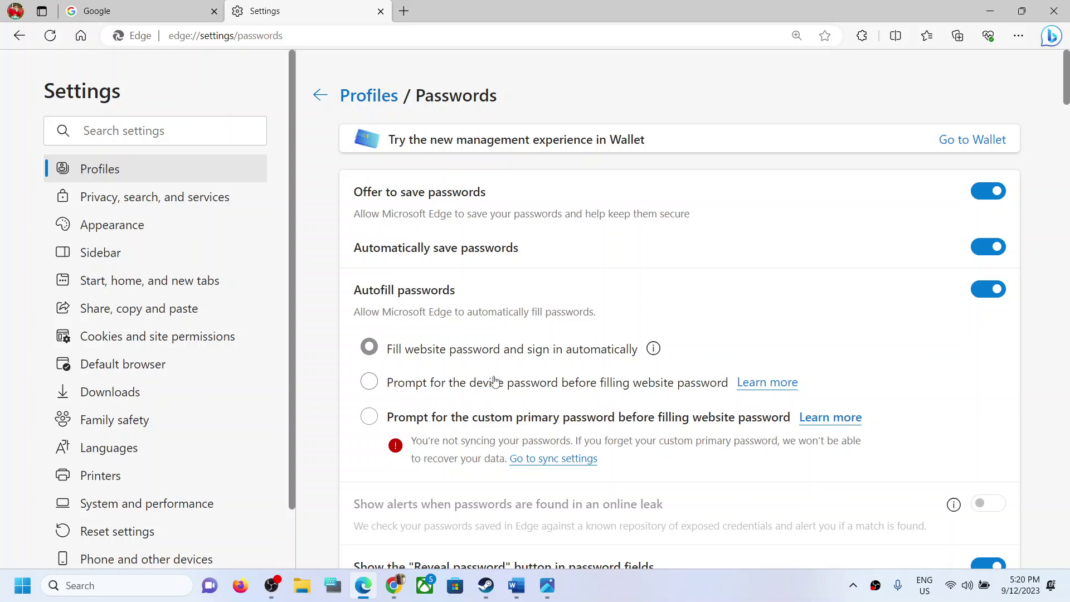
- Try Edge's 'Prompt for the device password' option with the PIN, then revert to 'Fill website password and sign in automatically'
click(369, 384)
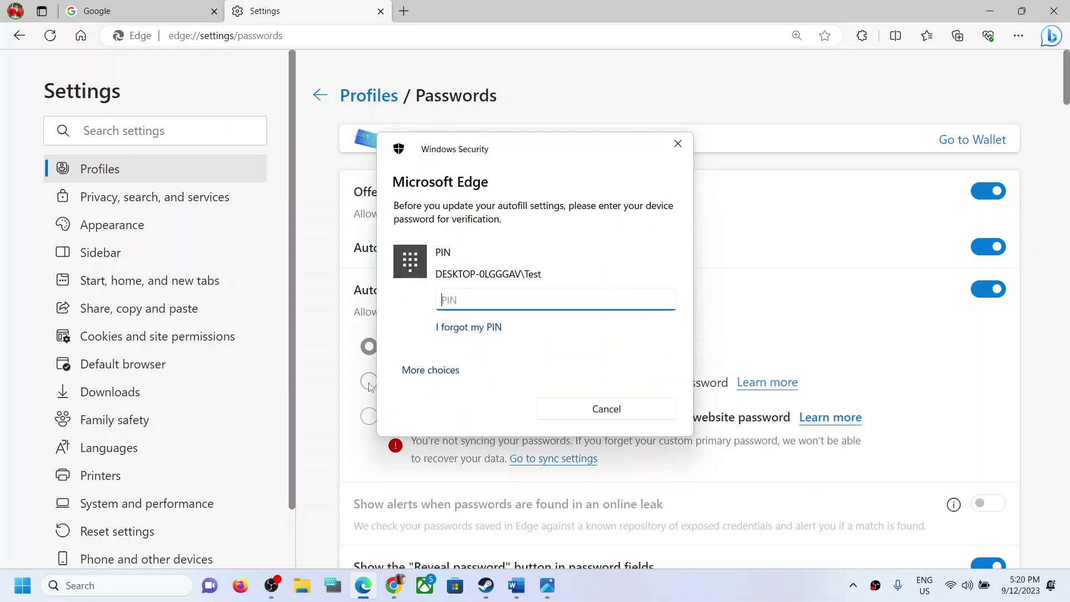
text(1234)
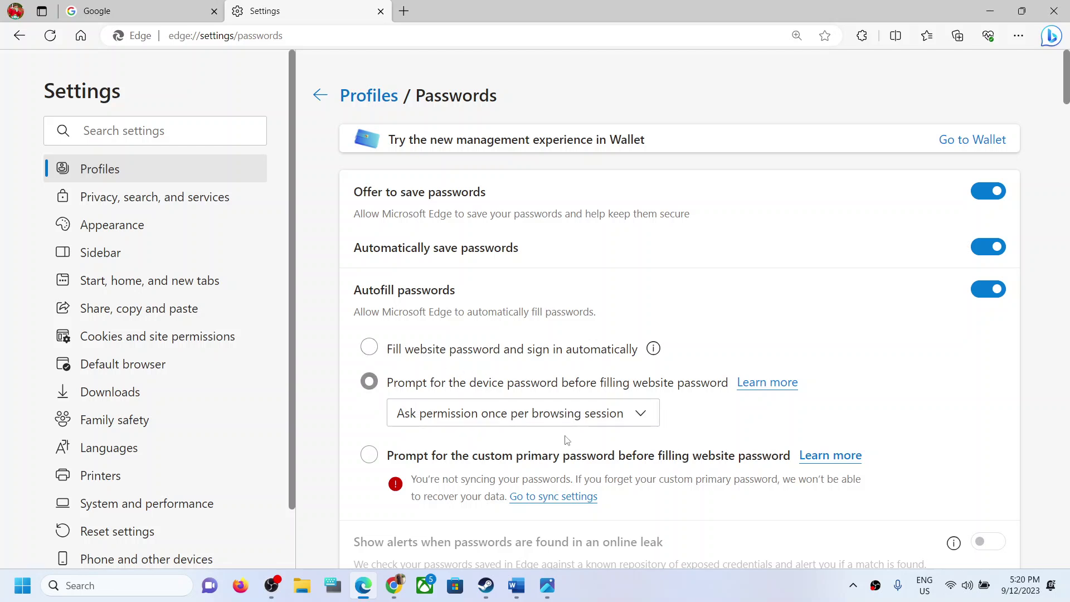
click(369, 348)
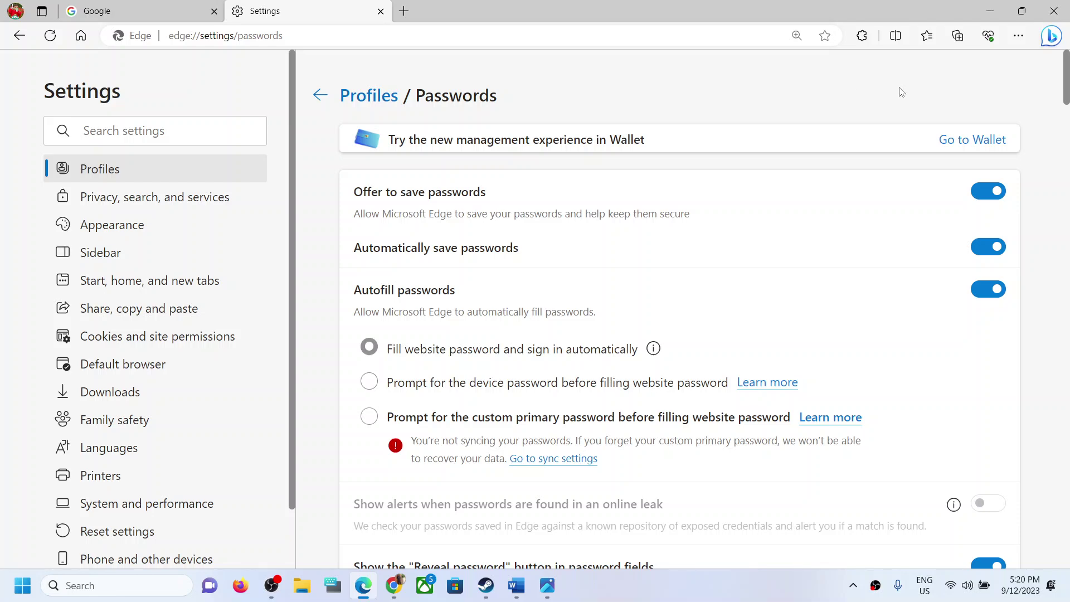
key(alt+Tab)
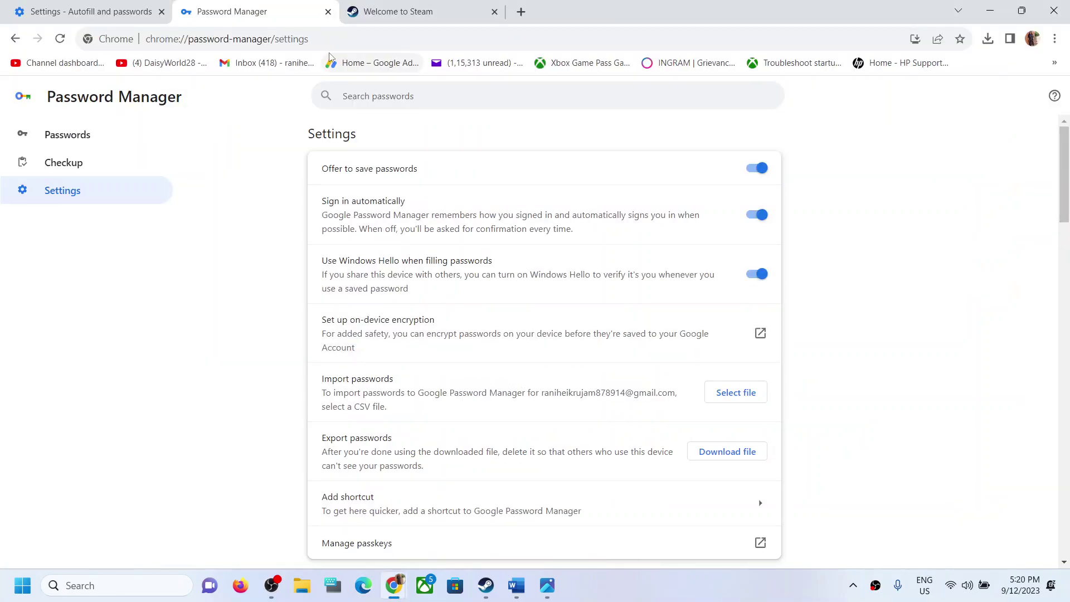
click(516, 586)
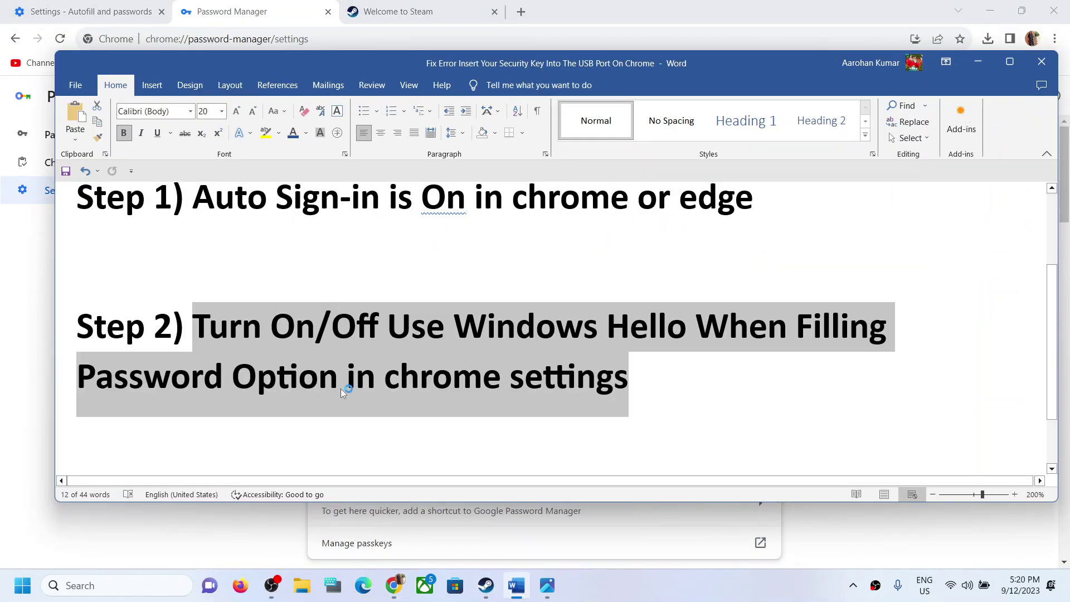
scroll(341, 390, down, 2)
drag(208, 428, 624, 425)
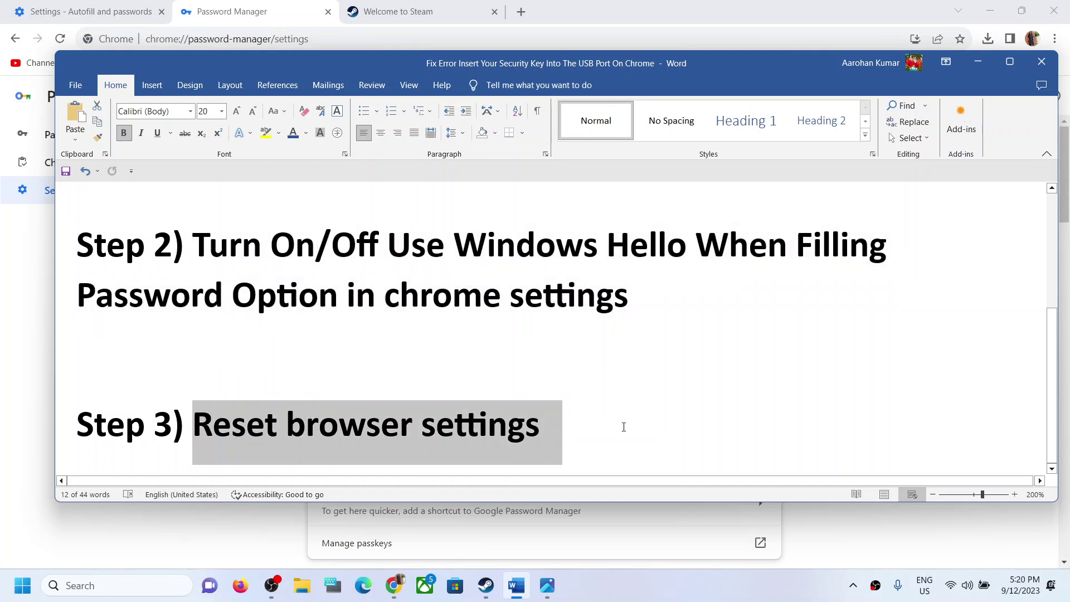
click(394, 585)
click(477, 518)
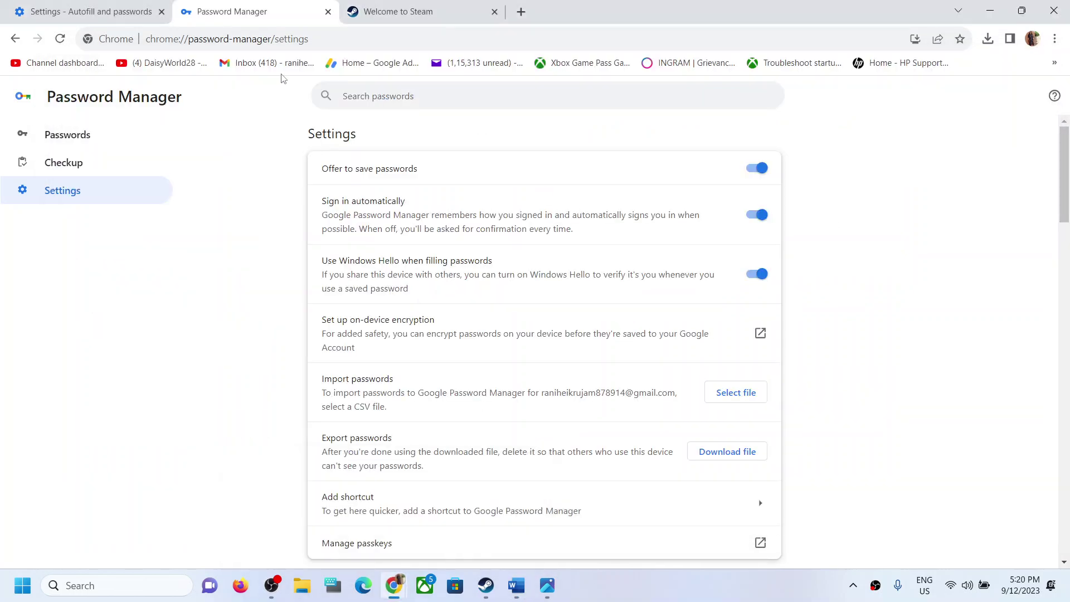
- Reset Chrome via Reset settings > Restore settings to their original defaults, after reviewing the warnings
click(1055, 38)
click(911, 310)
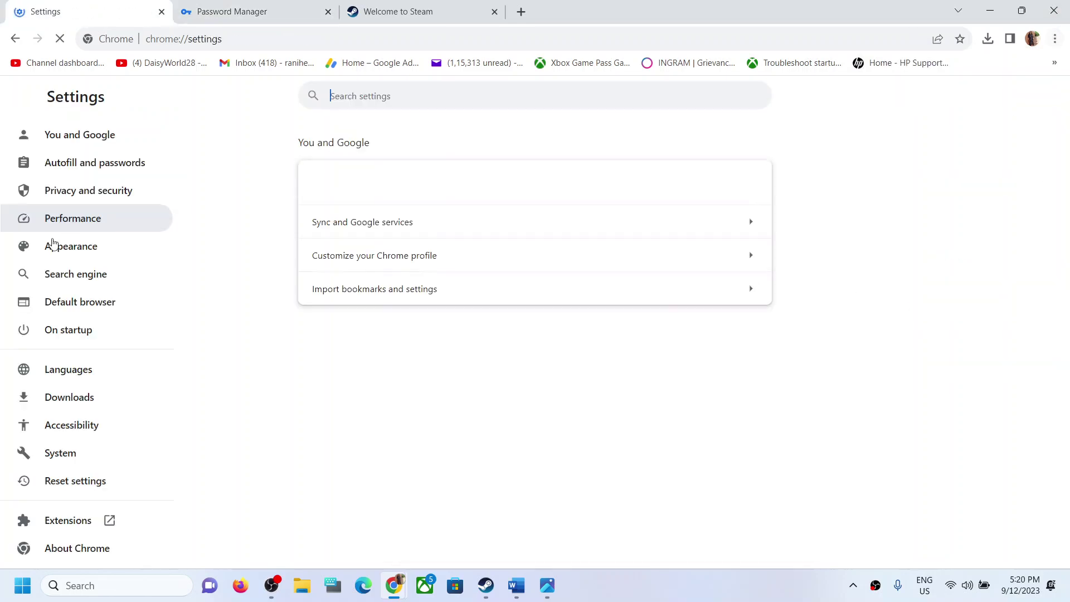
click(62, 485)
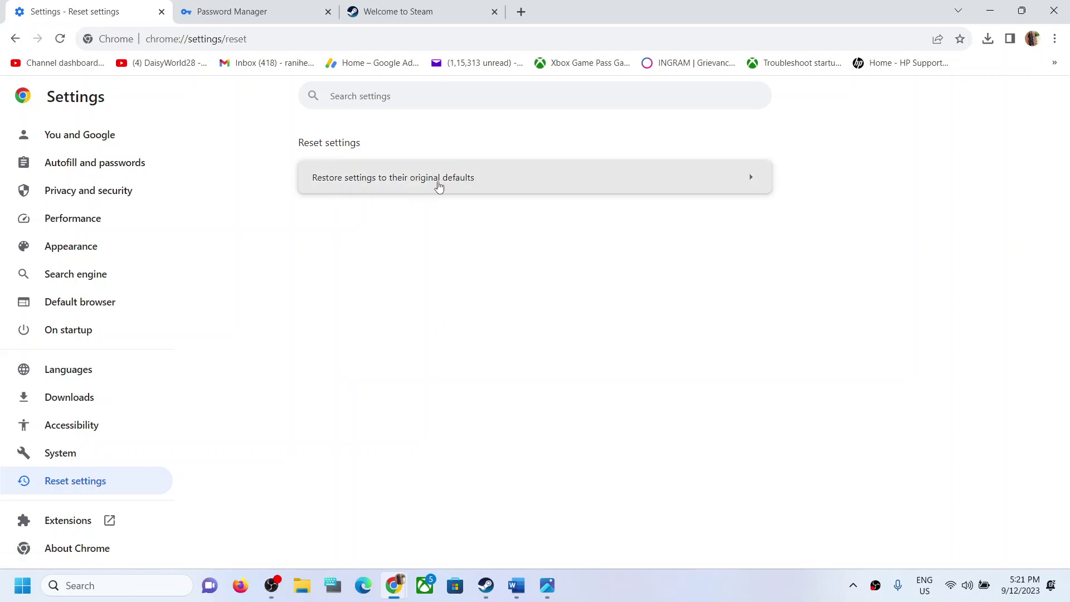
click(470, 182)
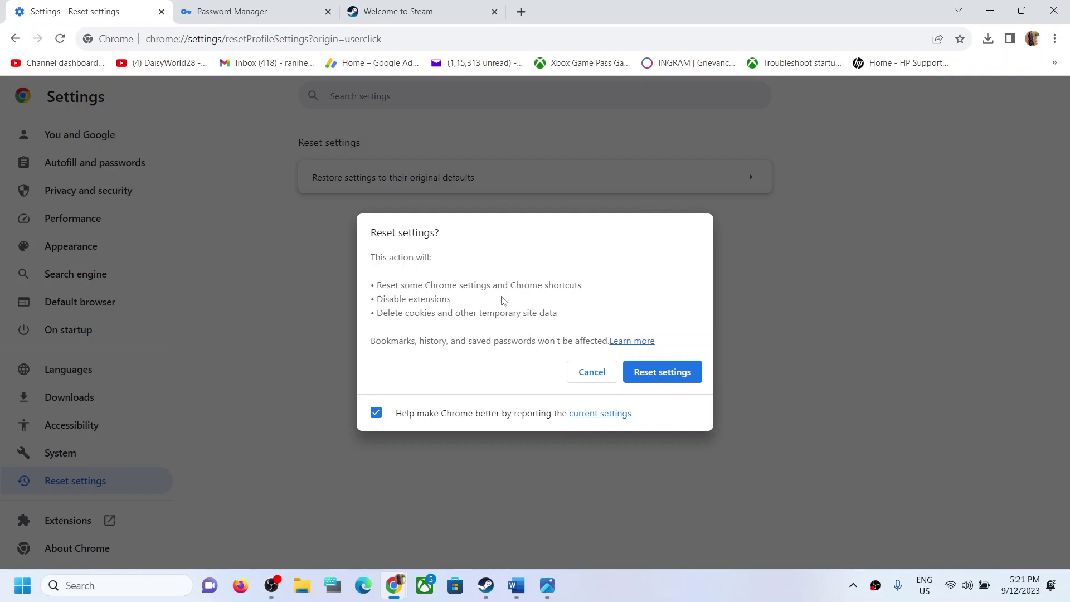
drag(383, 300, 456, 304)
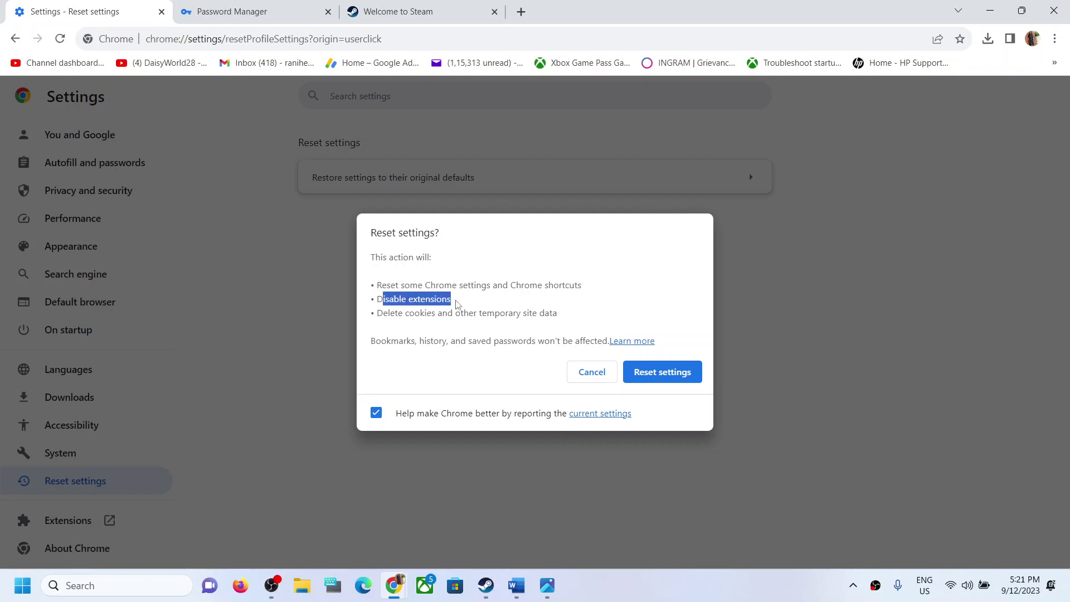
drag(383, 317, 555, 315)
drag(379, 342, 596, 340)
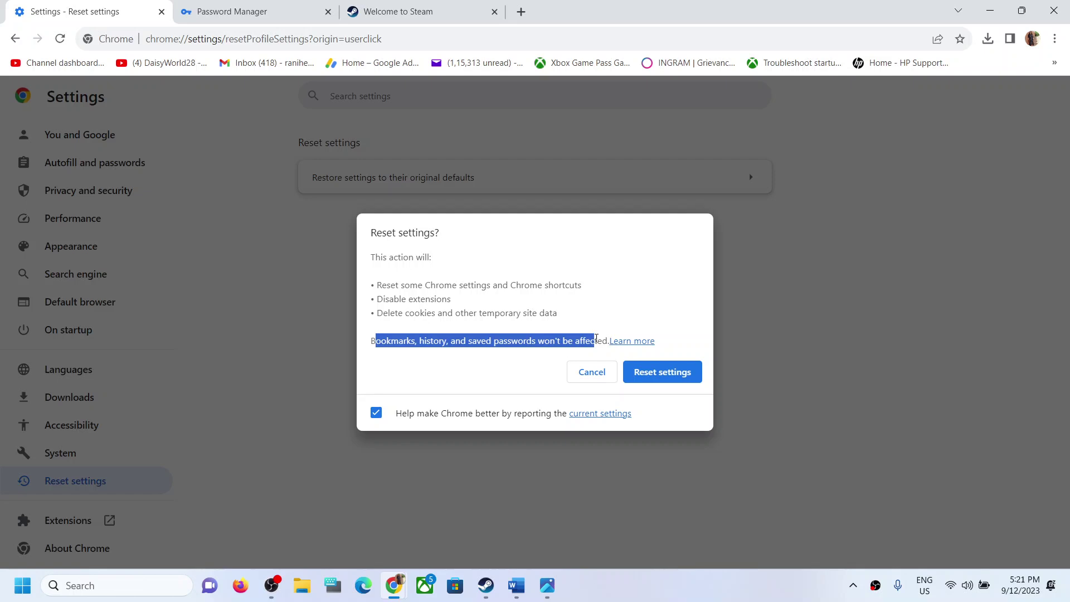
click(614, 260)
click(672, 378)
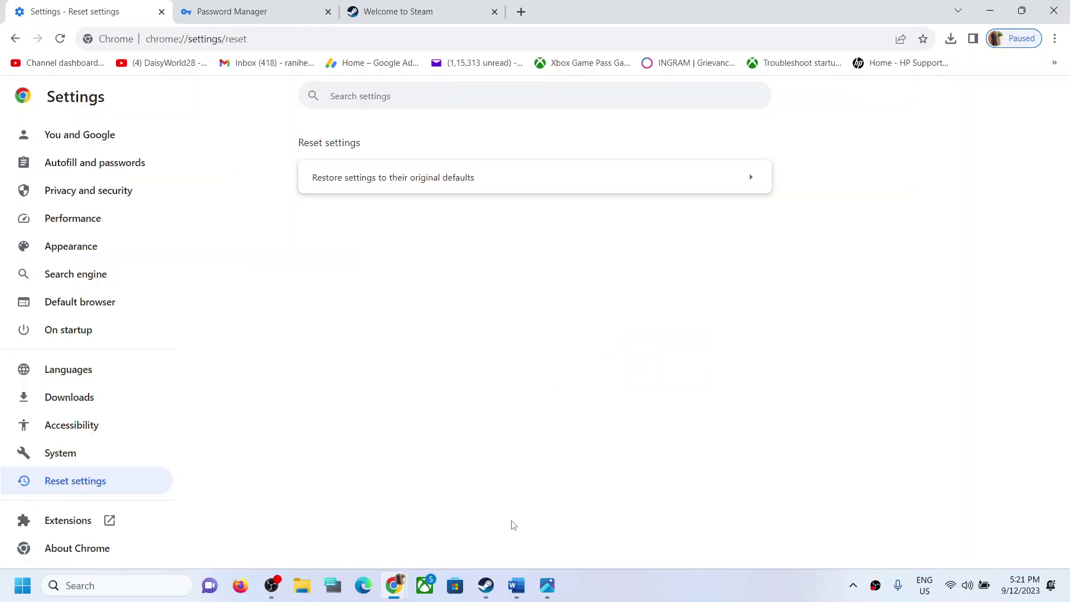
click(365, 585)
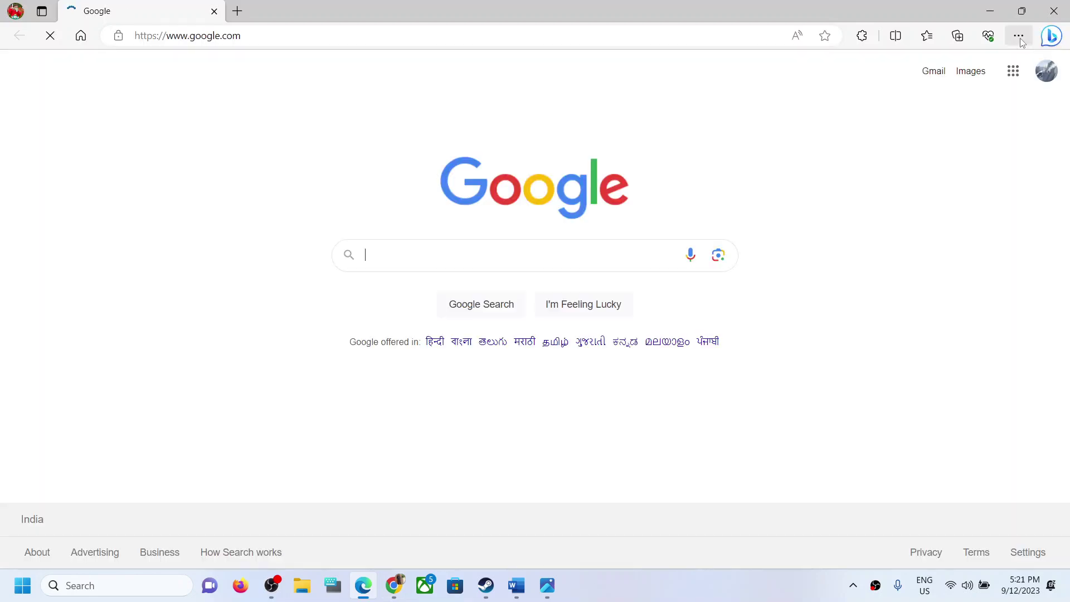
- Reset Edge via Reset settings > Restore settings to their default values
click(1018, 35)
click(849, 431)
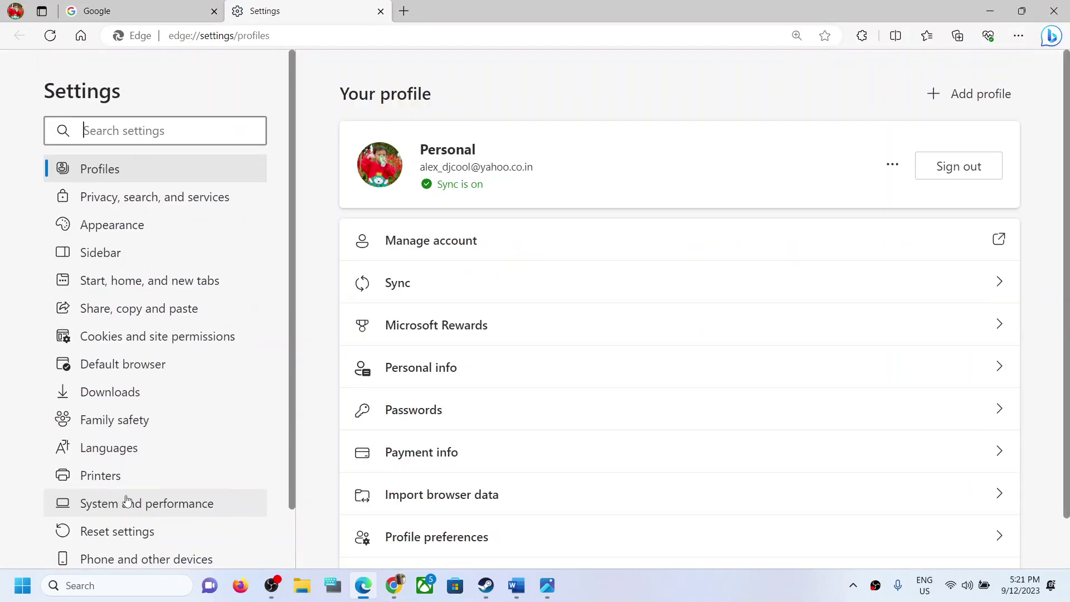
scroll(141, 492, down, 2)
click(106, 473)
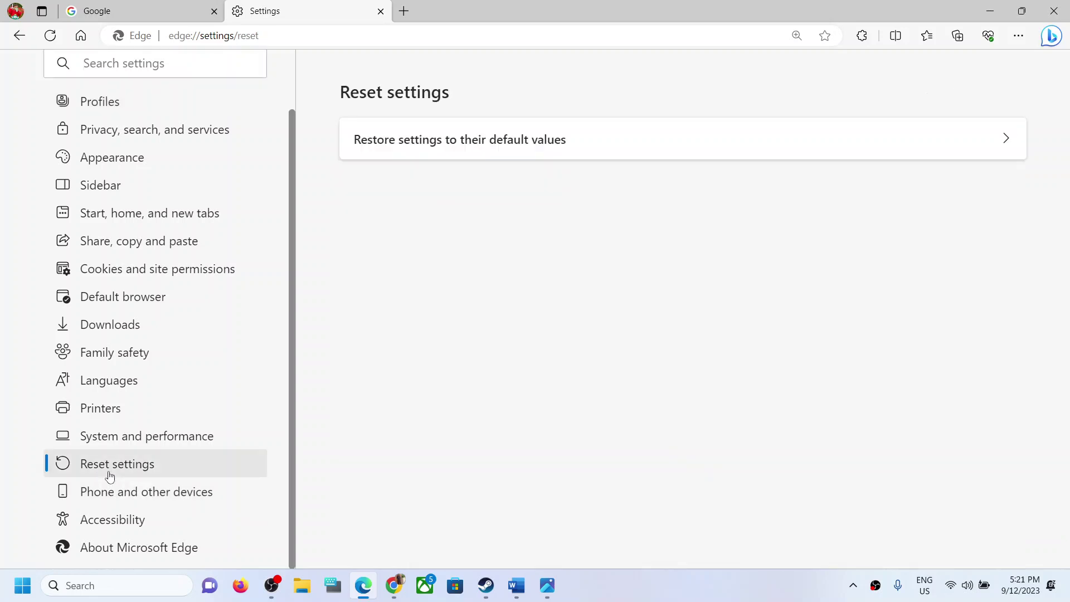
click(495, 146)
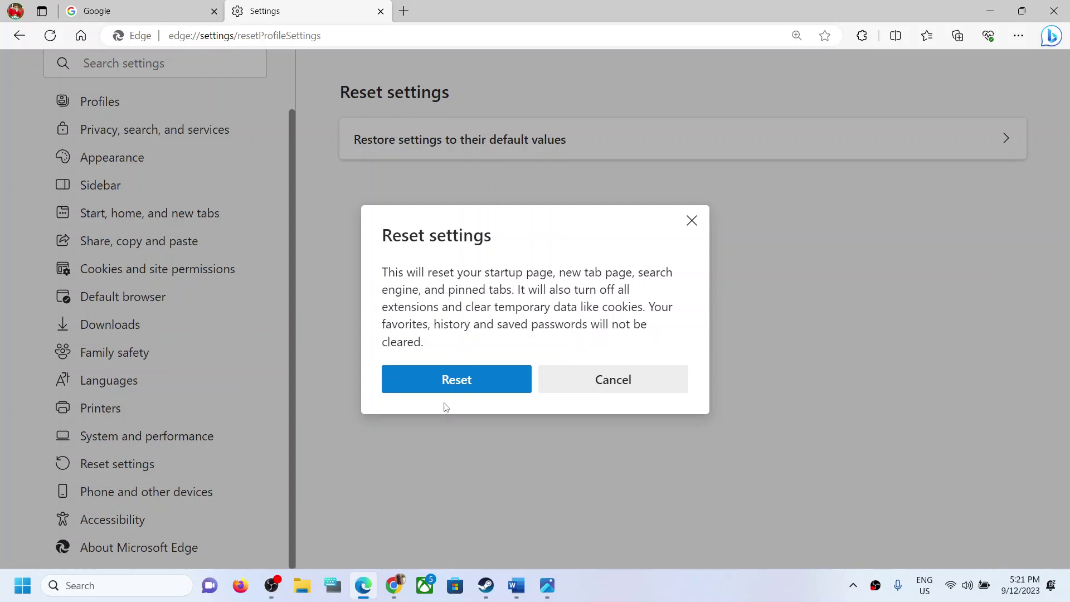
click(449, 386)
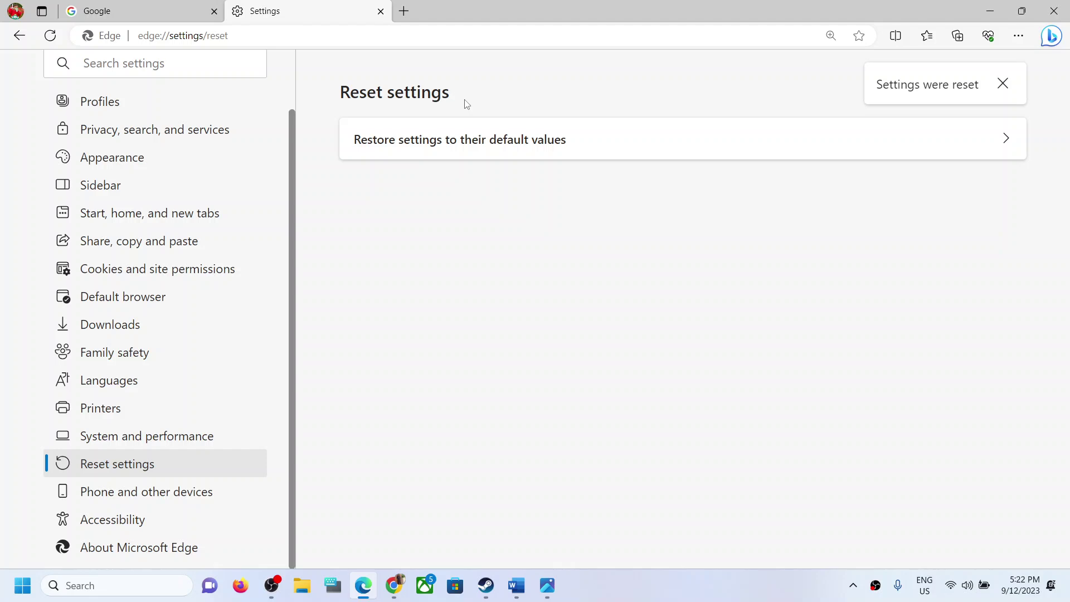
- Bring the Photos screenshot of the USB security key prompt back to the front
mouse_move(540, 596)
click(546, 507)
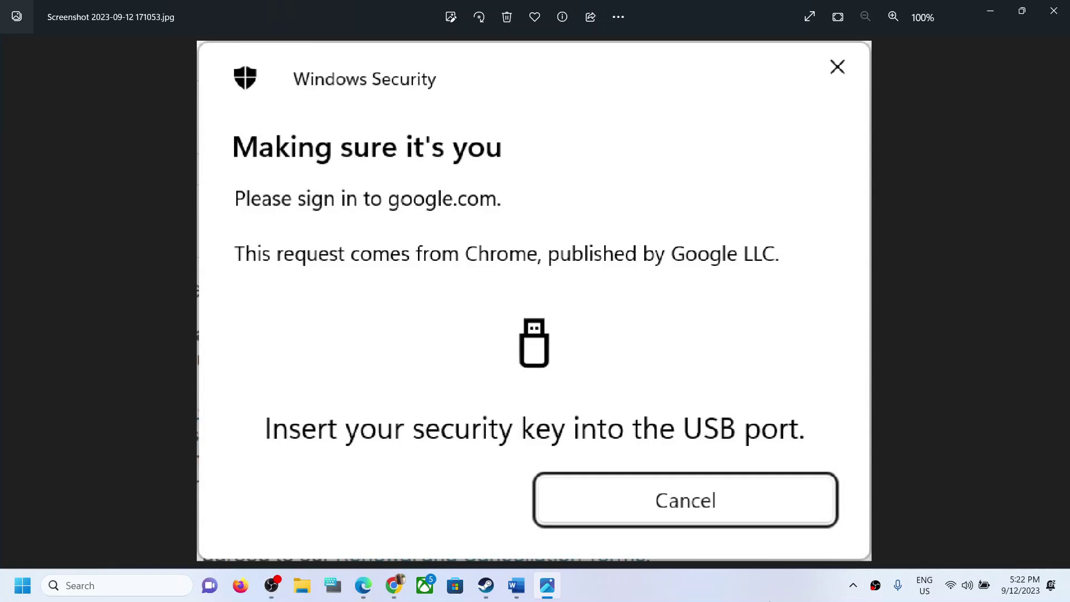
click(678, 594)
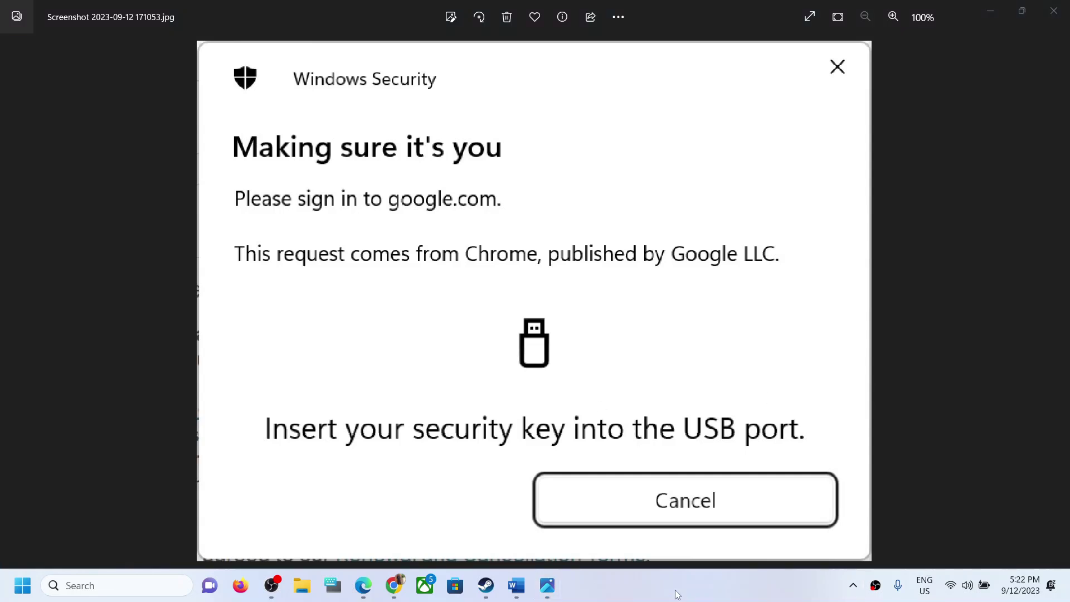